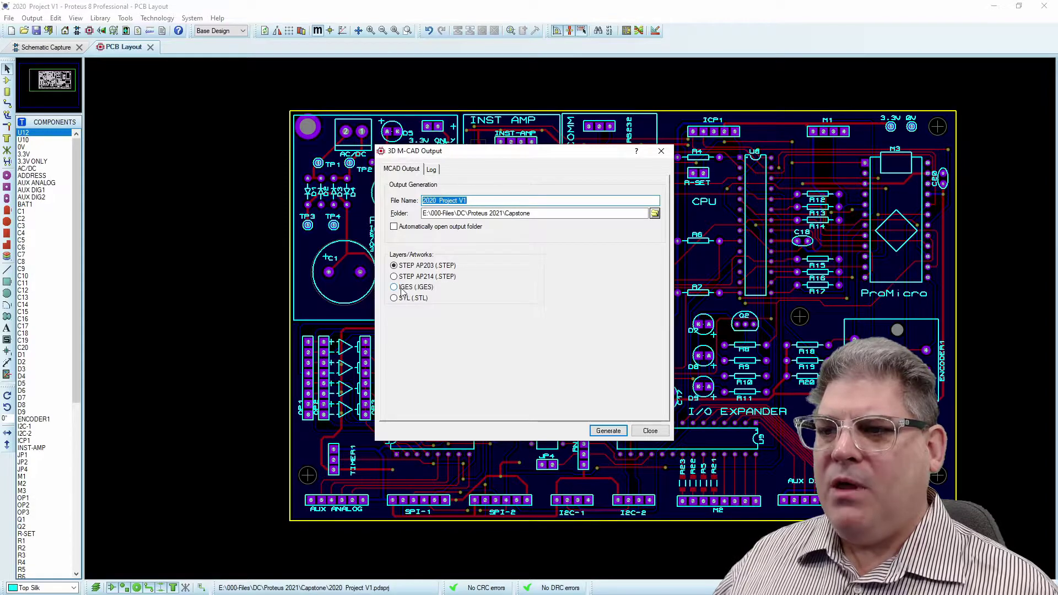
Step: Generate the 3D M-CAD output in IGES format with the output folder opening automatically, and select the 2020 Project V1.IGES file
click(400, 289)
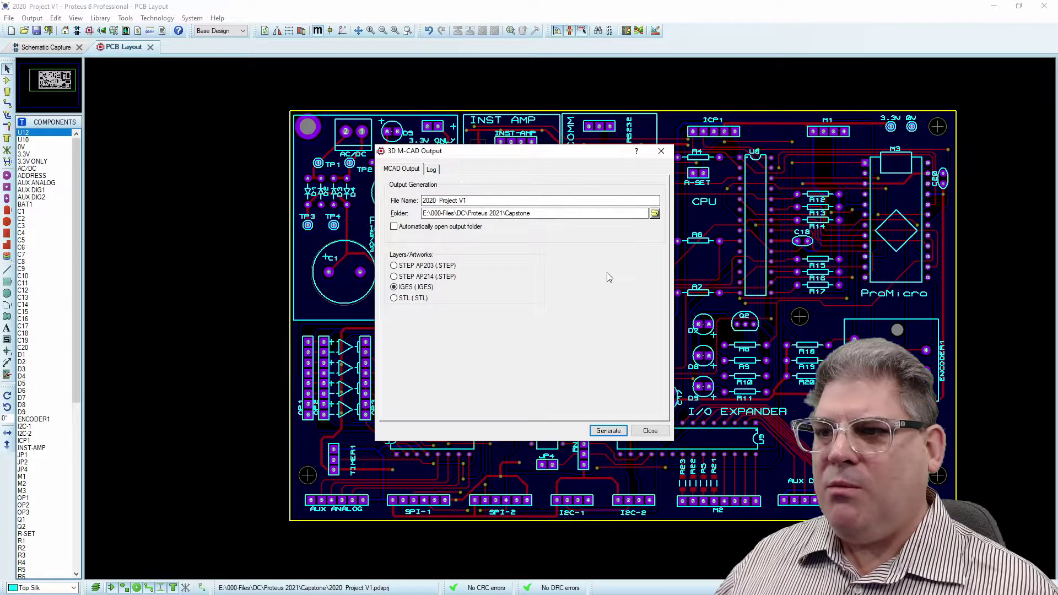
click(393, 226)
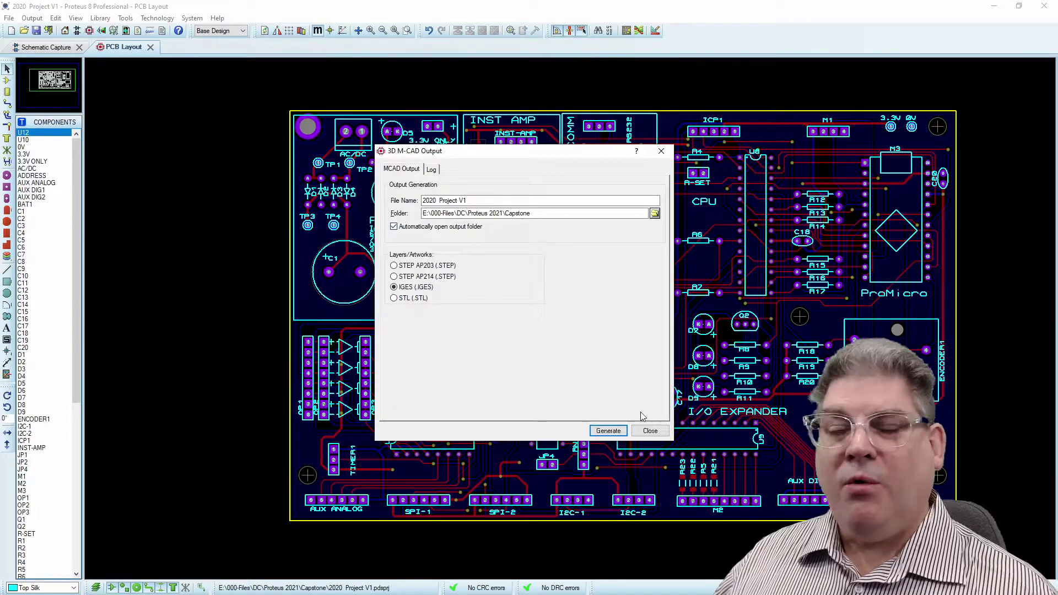
click(608, 432)
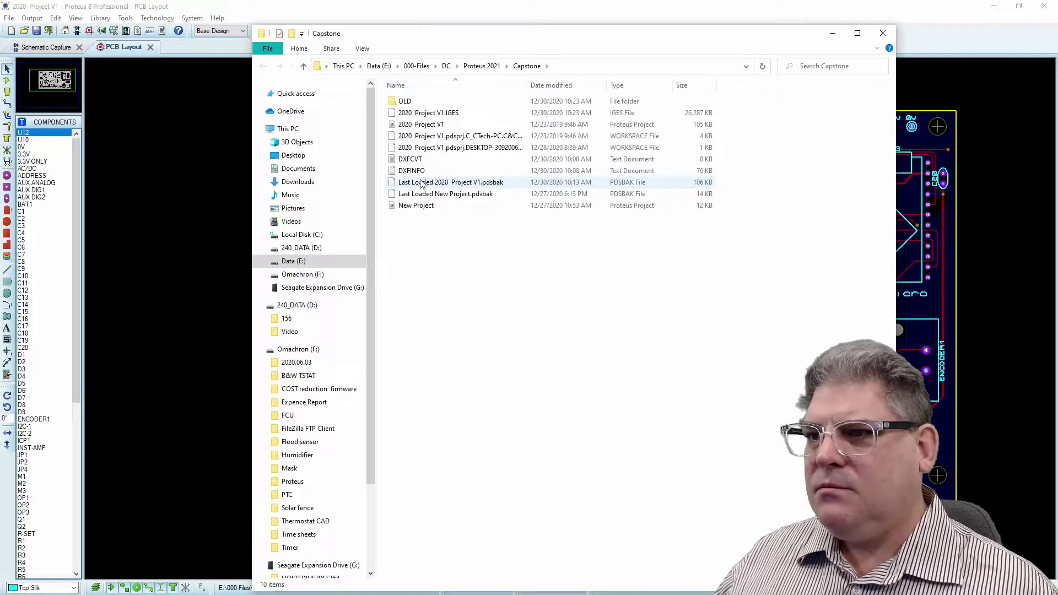
click(415, 116)
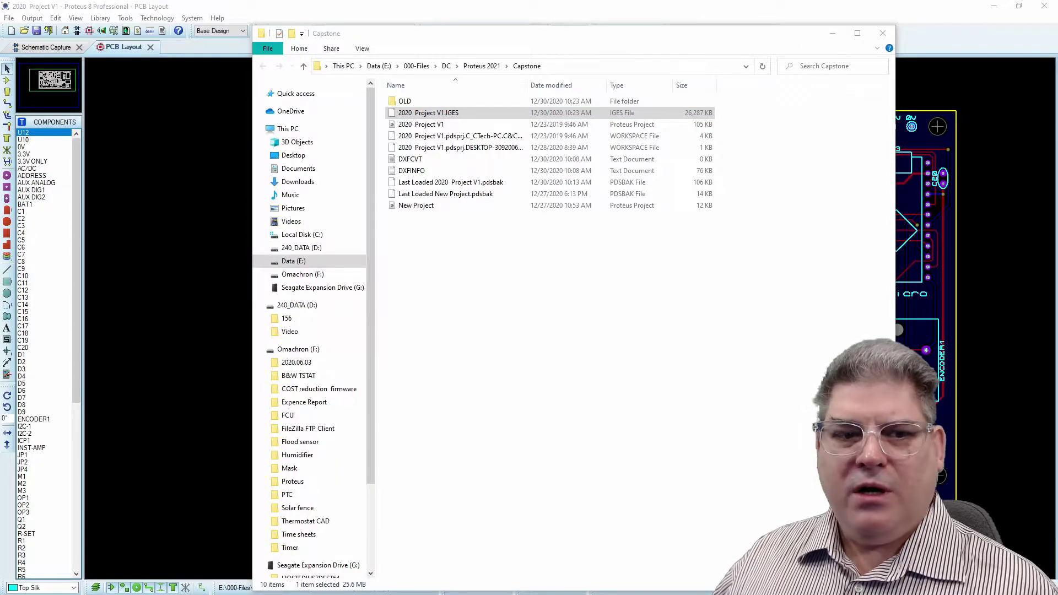
Step: Switch to AutoCAD and import 2020 Project V1.IGES from the Capstone folder into the open drawing
key(ctrl+super+Left)
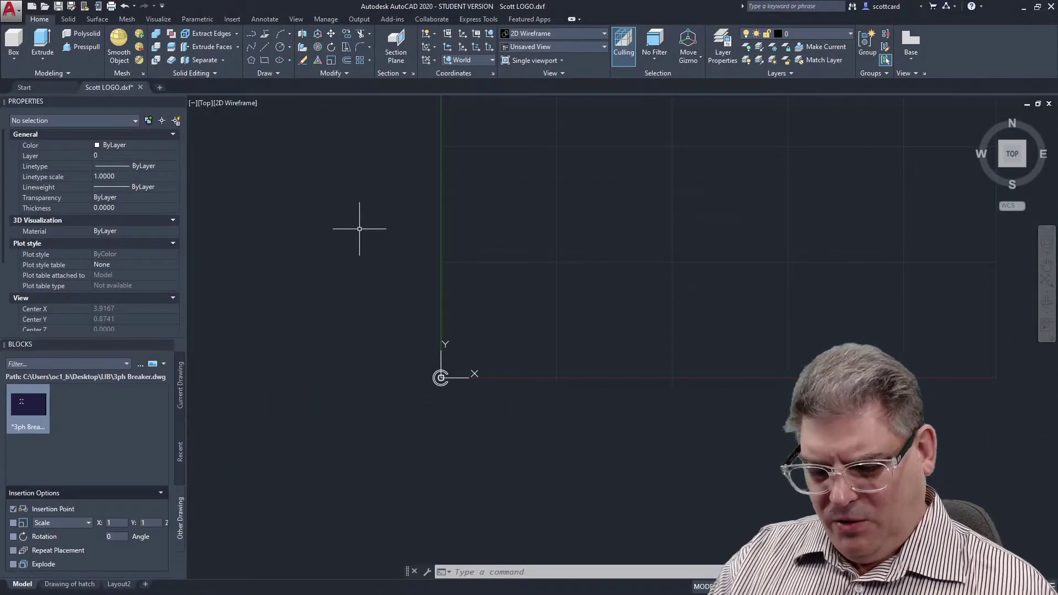
text(IMPORT)
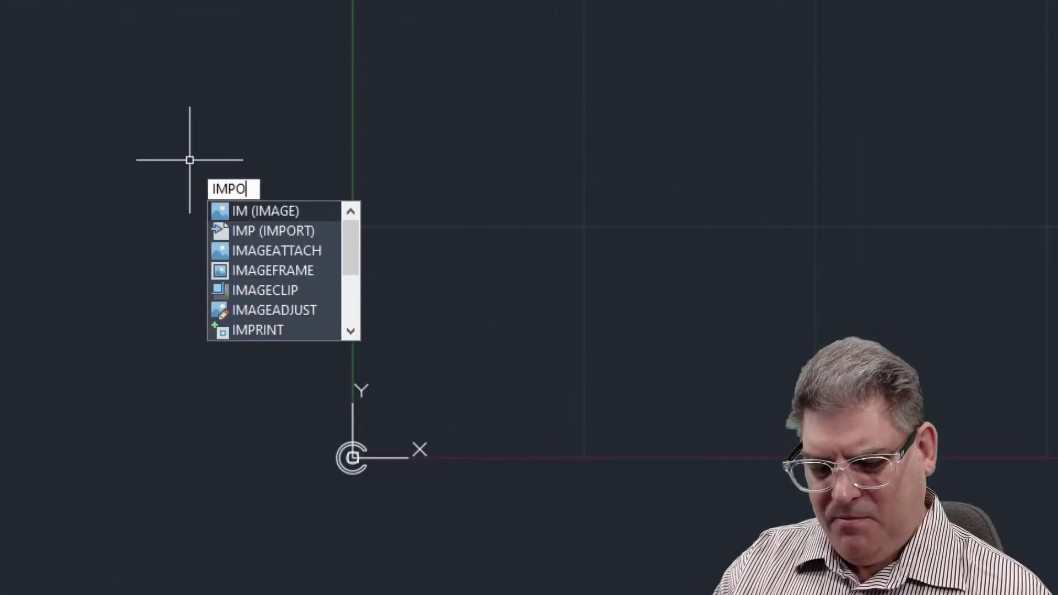
key(Return)
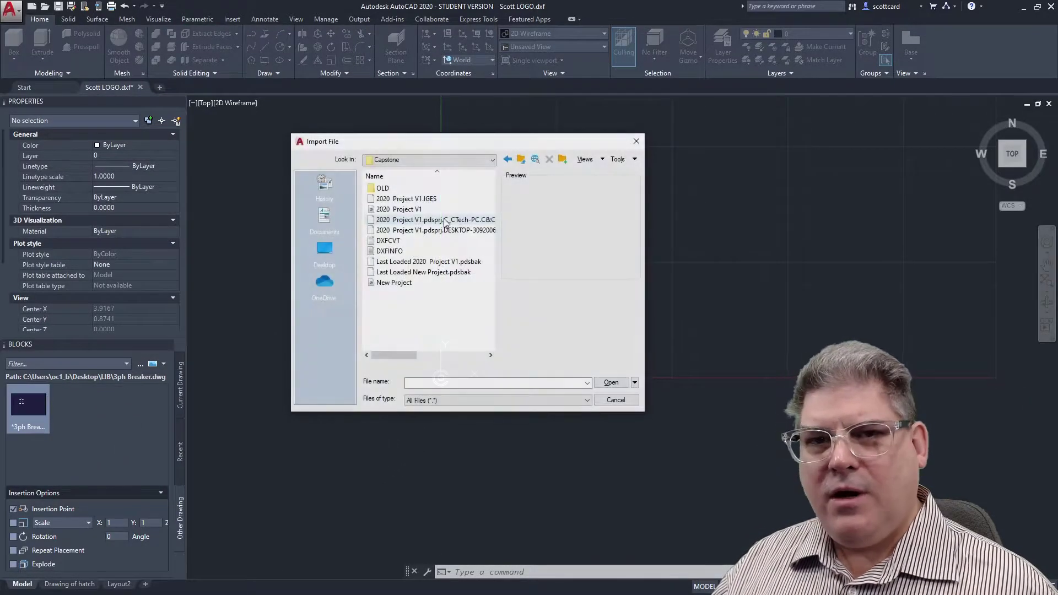
double_click(424, 199)
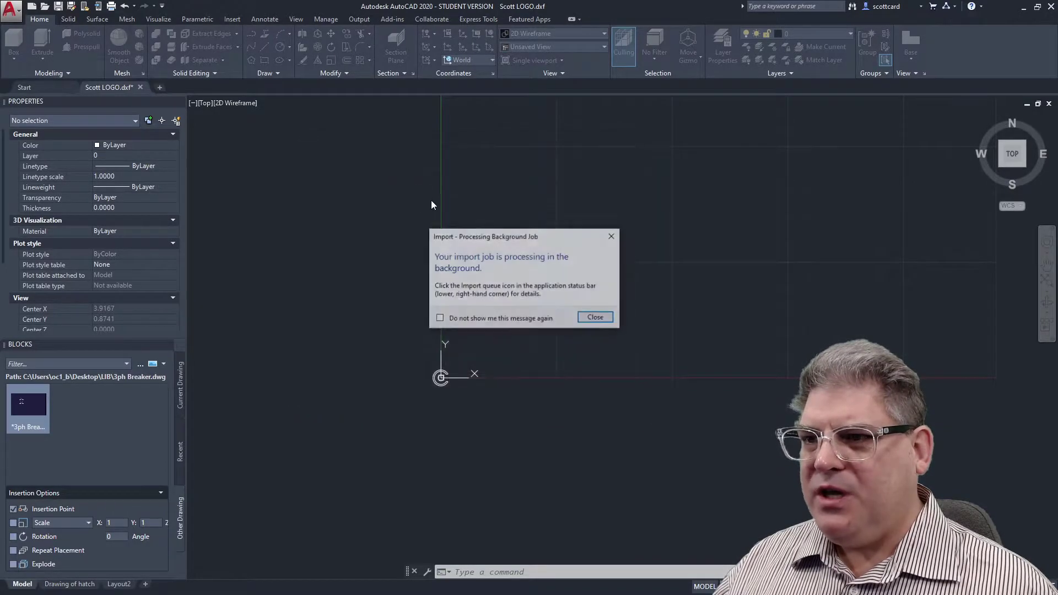
click(597, 318)
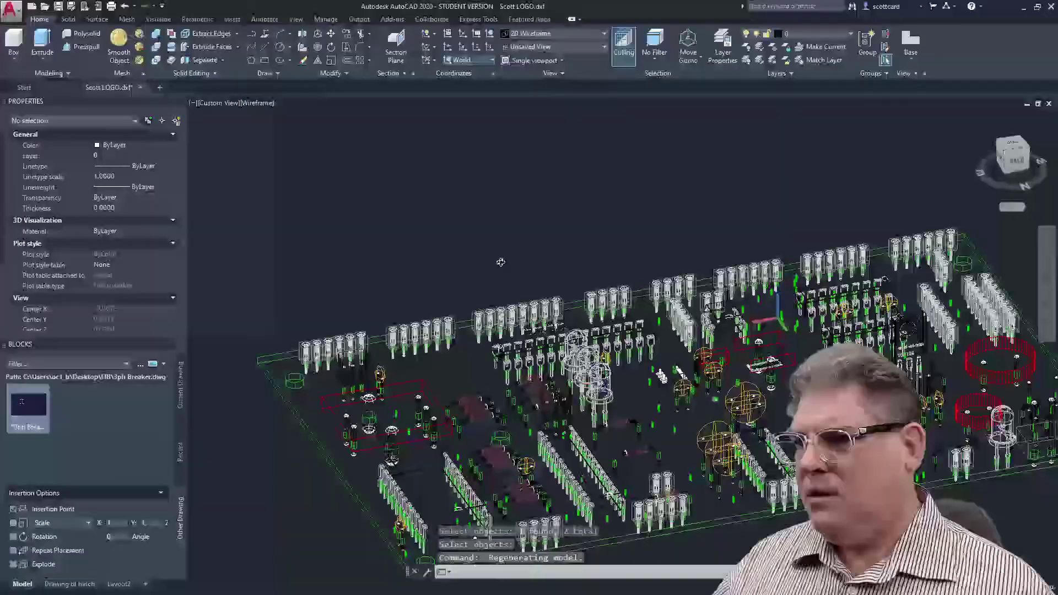
Step: Set the visual style to Realistic and inspect the imported circuit board from several angles
click(553, 34)
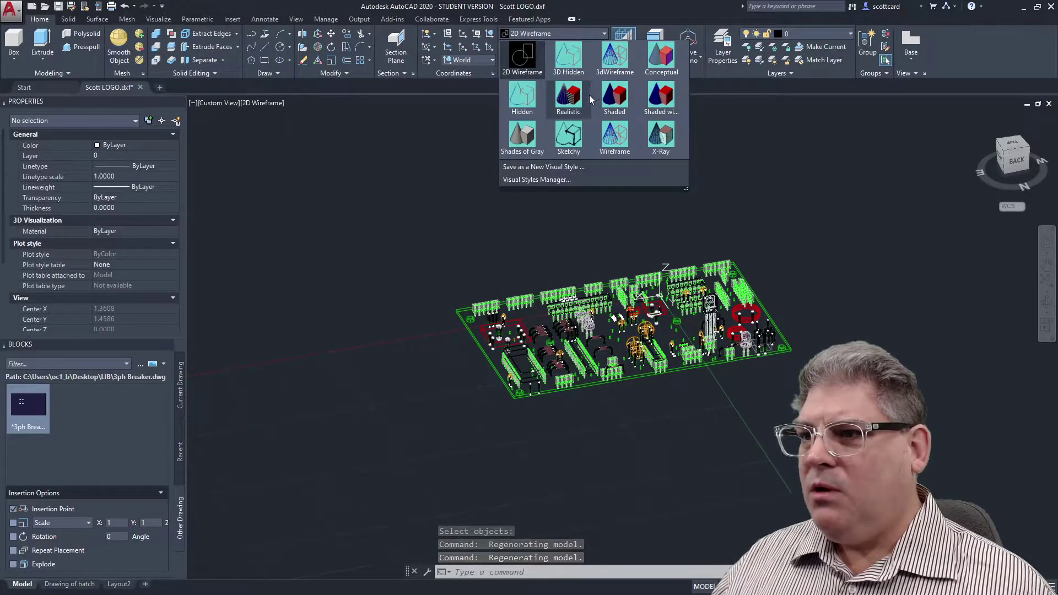
click(566, 104)
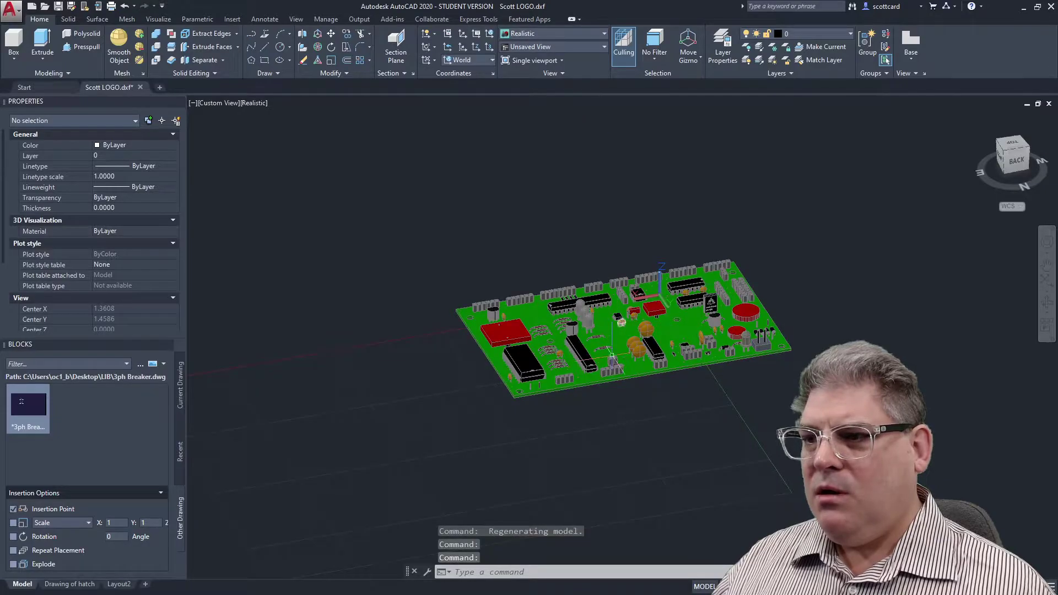
scroll(620, 341, up, 5)
scroll(622, 341, down, 4)
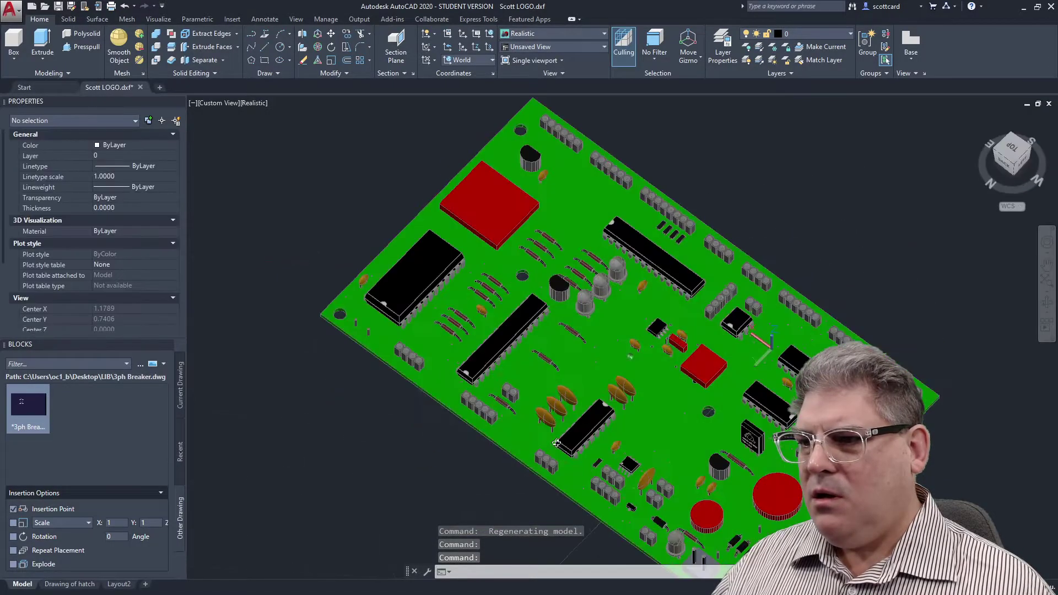
drag(632, 380, 580, 378)
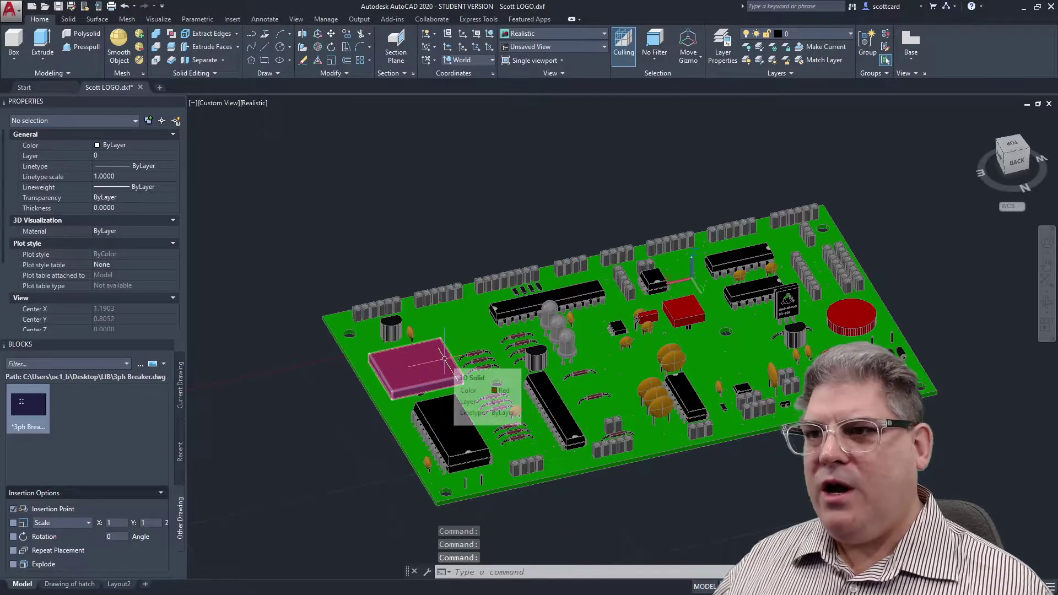
key(Escape)
key(Escape)
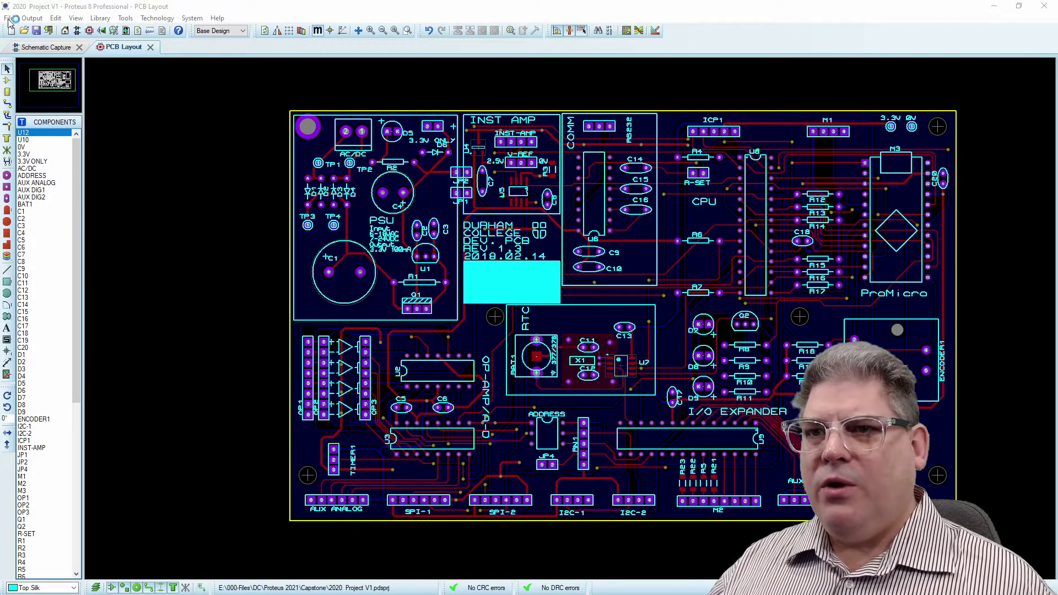
Step: Start a DXF export of the PCB layout in Proteus, excluding the Top Copper, Bottom Copper and Mech 1 layers
click(30, 19)
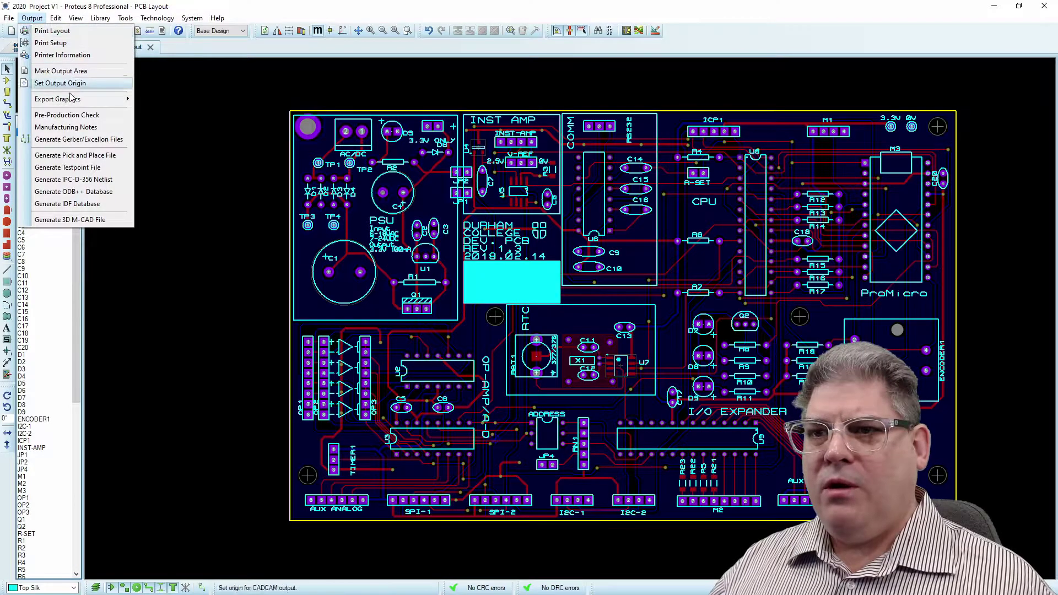
mouse_move(63, 100)
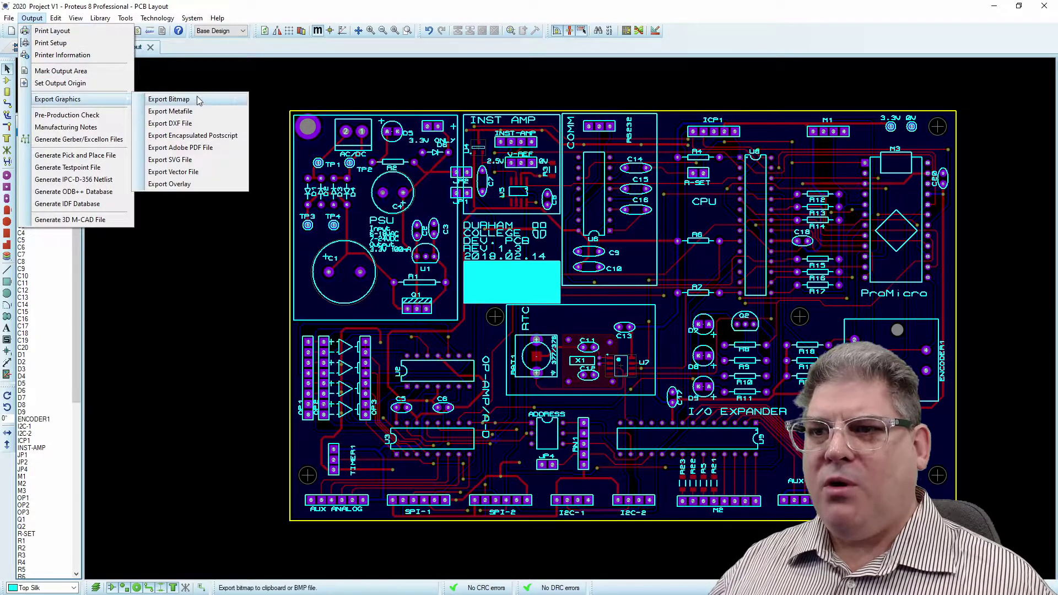
click(208, 126)
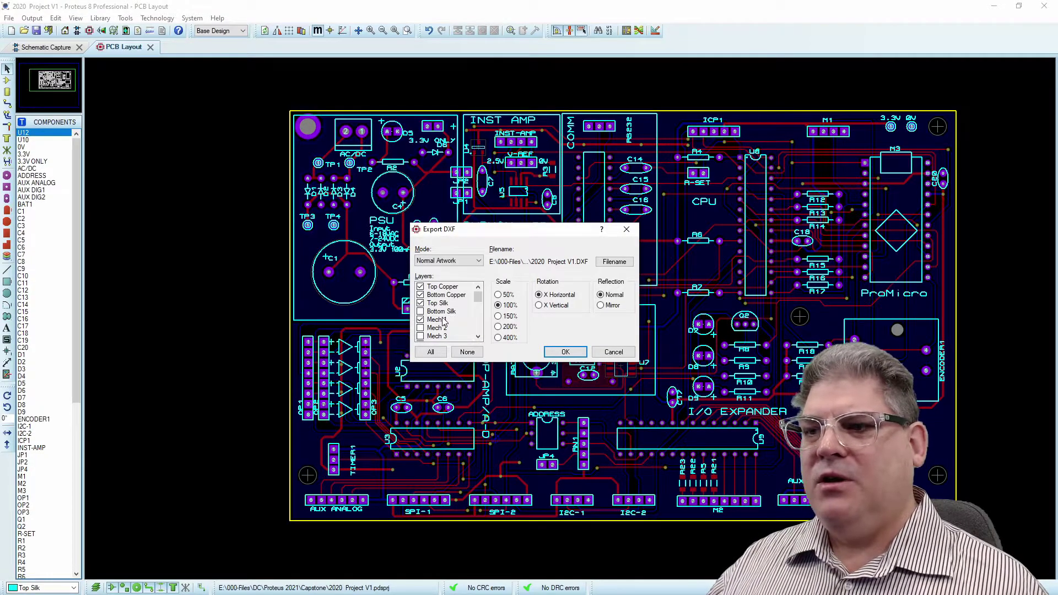
click(420, 295)
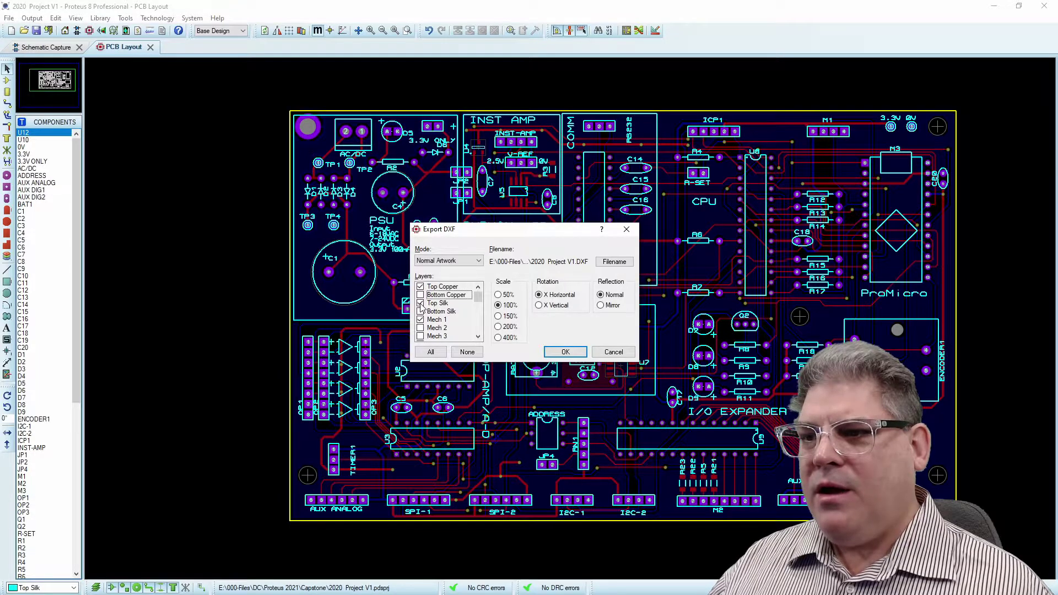
click(420, 287)
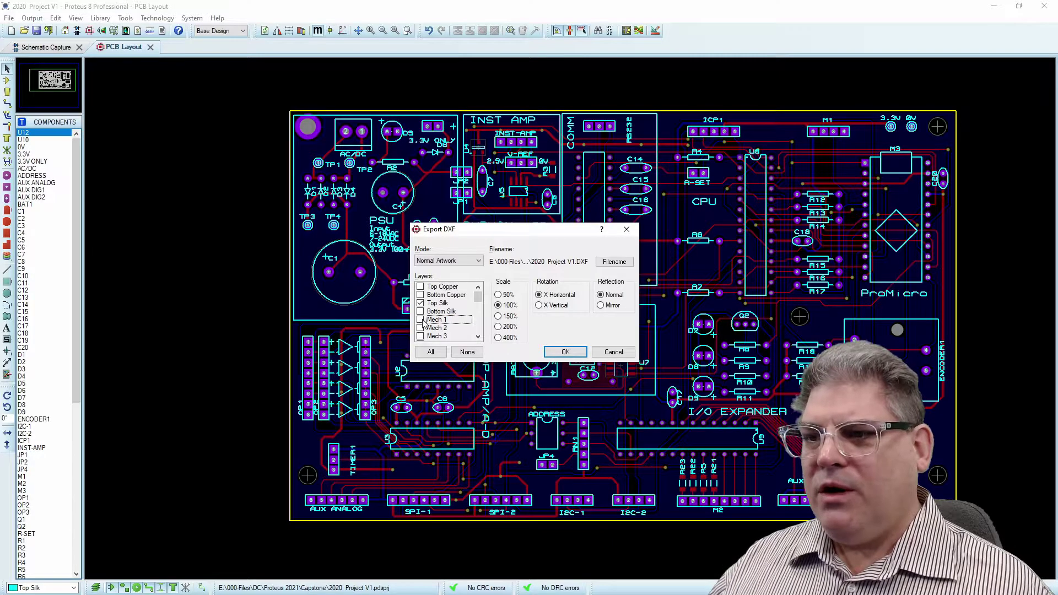
Step: Exclude the Bottom Resist and Top Paste layers as well, and export the DXF at 100% scale
drag(478, 297, 478, 327)
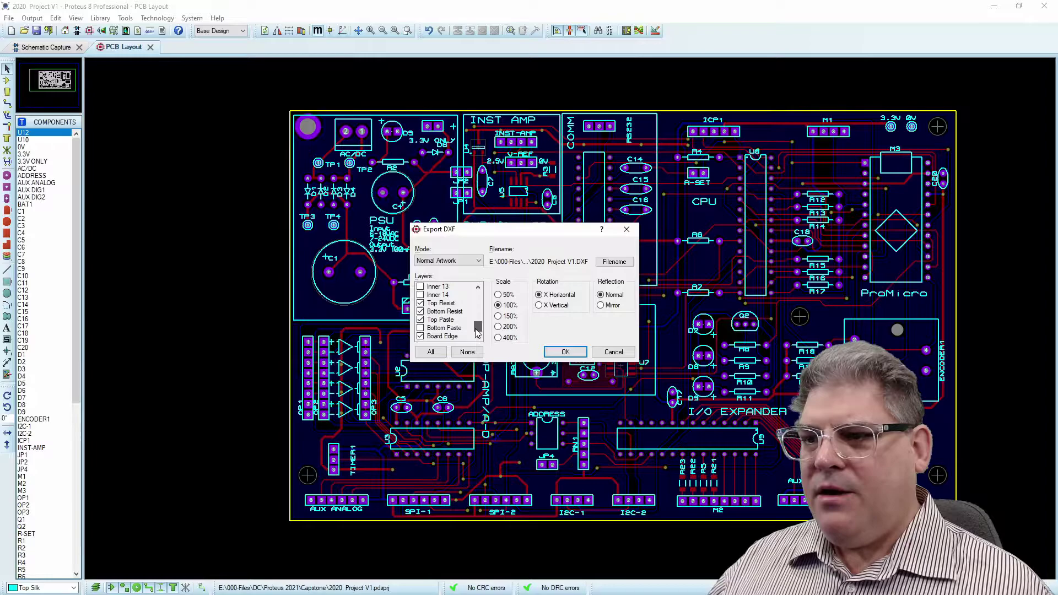
click(423, 320)
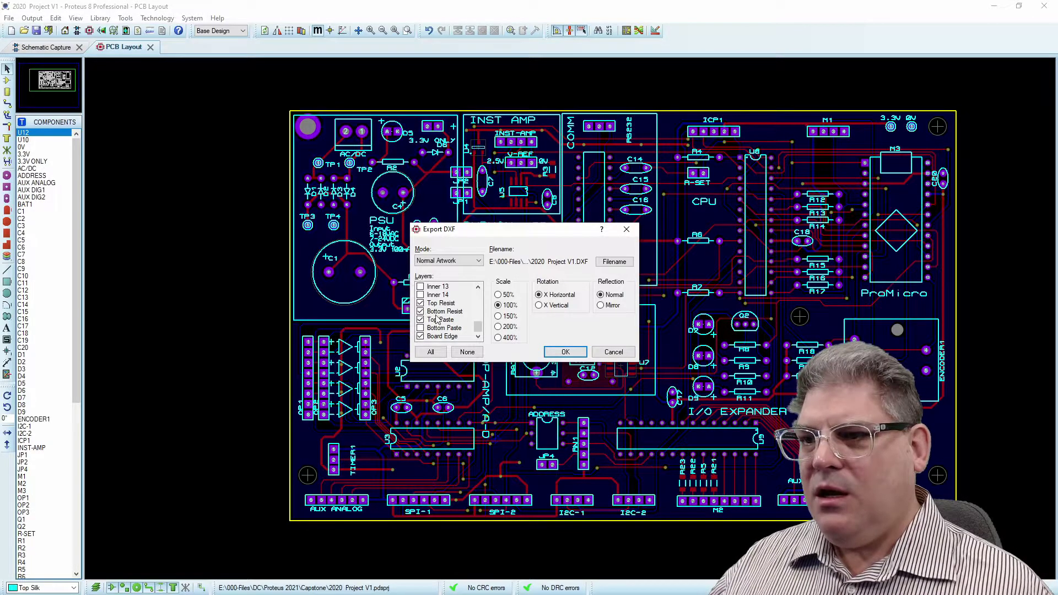
click(422, 312)
click(421, 320)
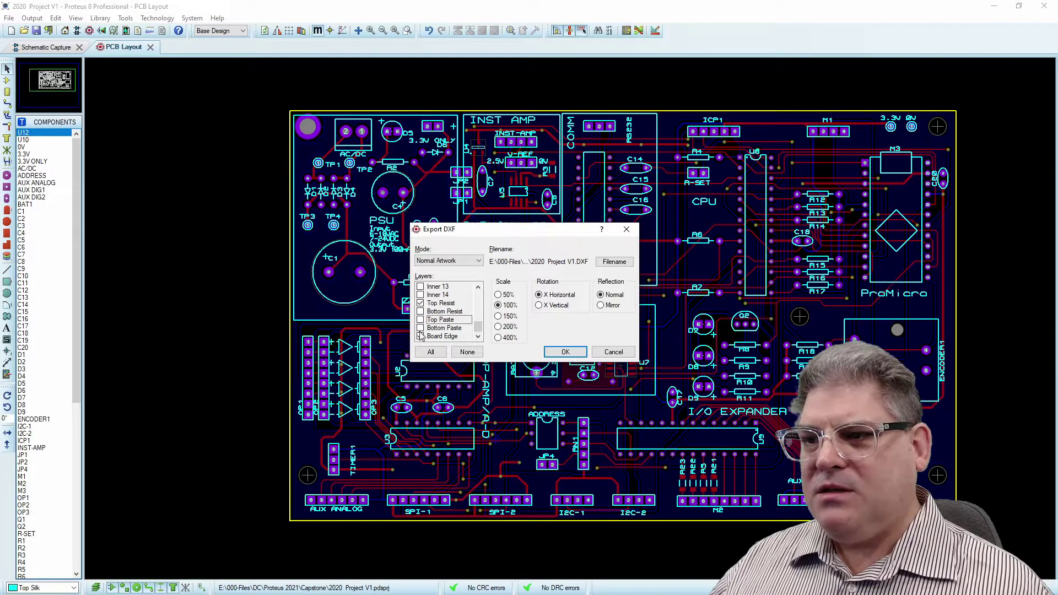
scroll(452, 320, up, 6)
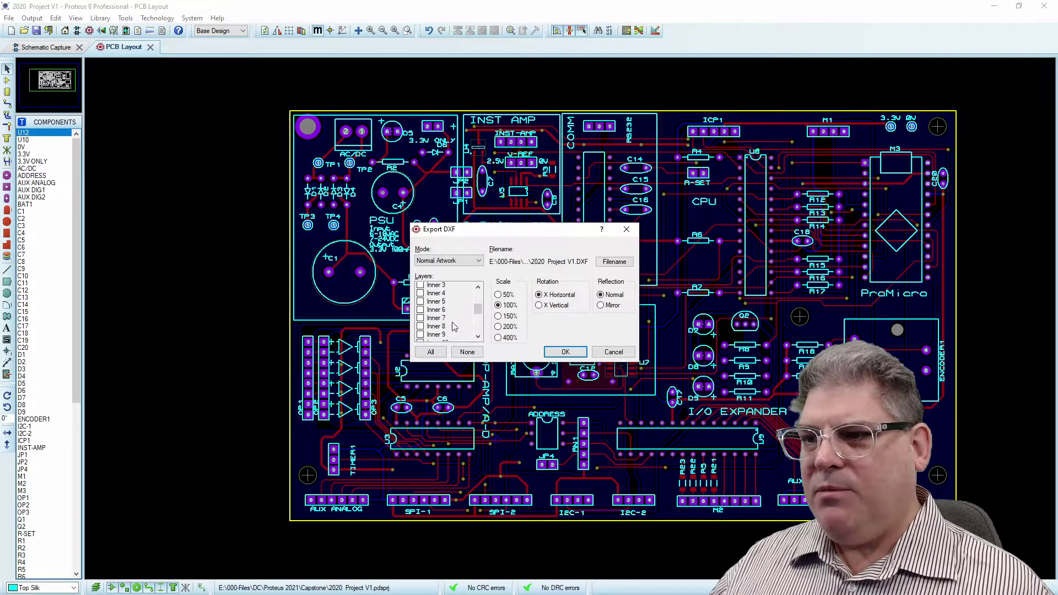
scroll(451, 321, up, 1)
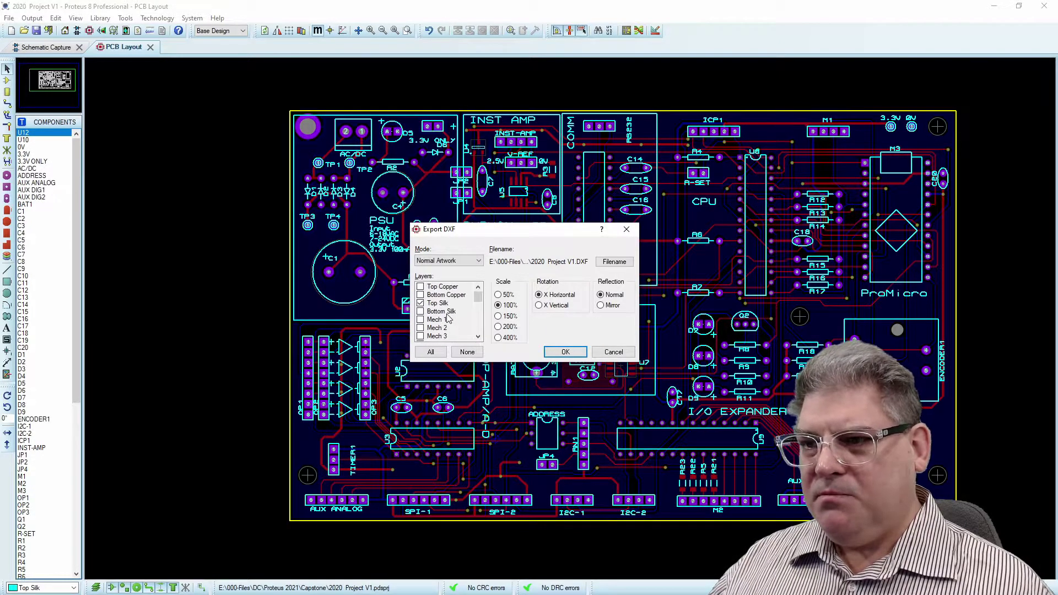
click(565, 353)
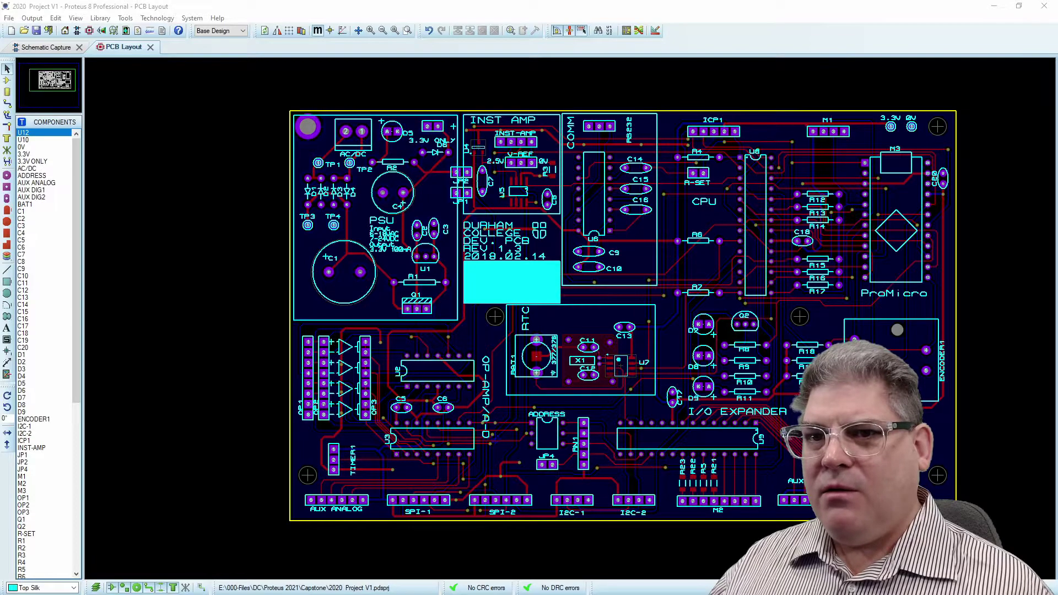
Step: Open the exported 2020 Project V1 DXF from the Capstone folder in AutoCAD and examine the board drawing
key(alt+Tab)
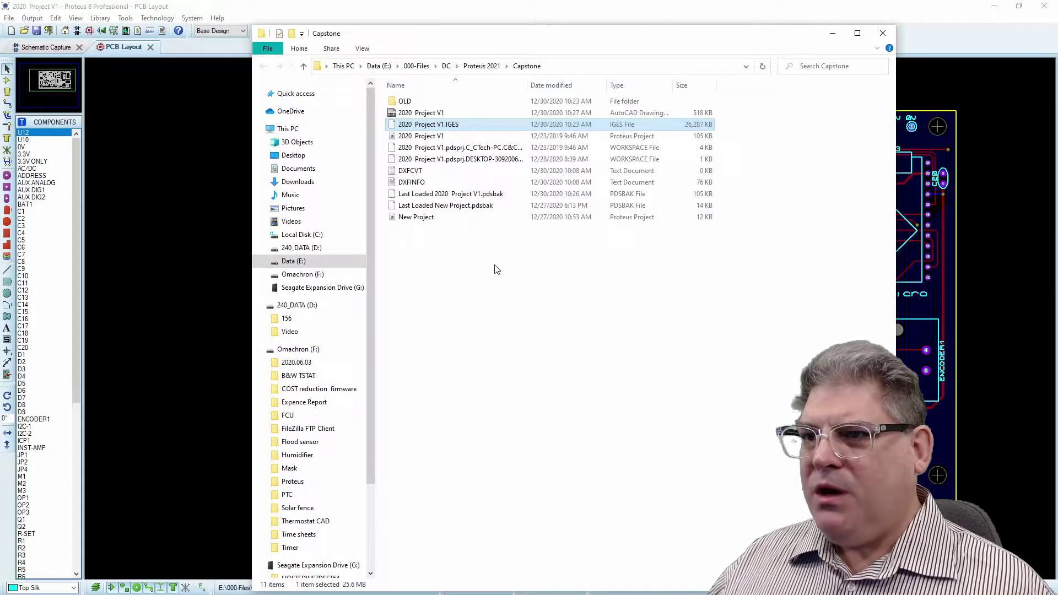
double_click(431, 117)
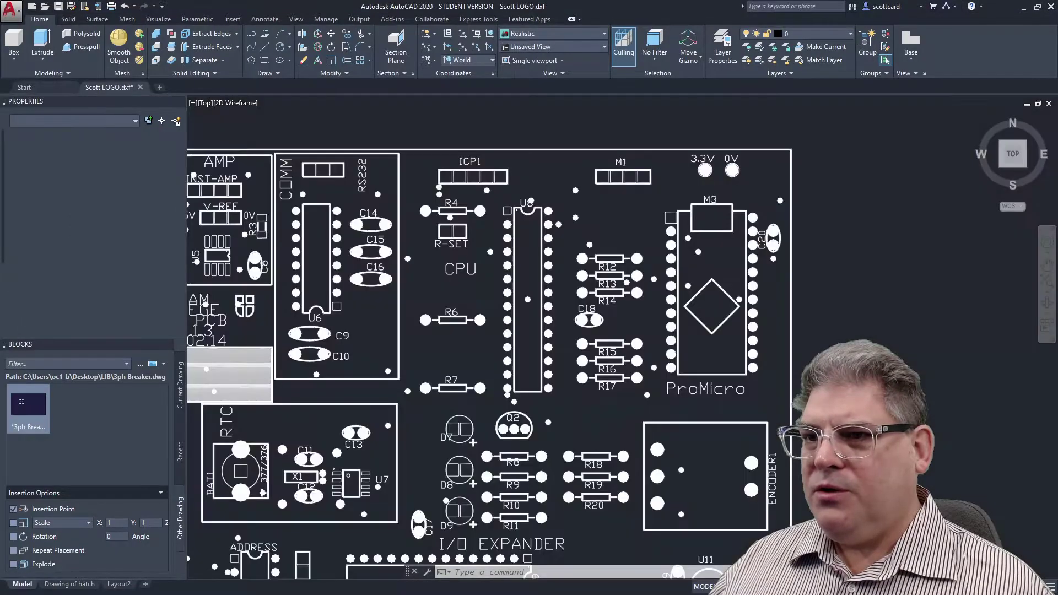
scroll(560, 269, down, 1)
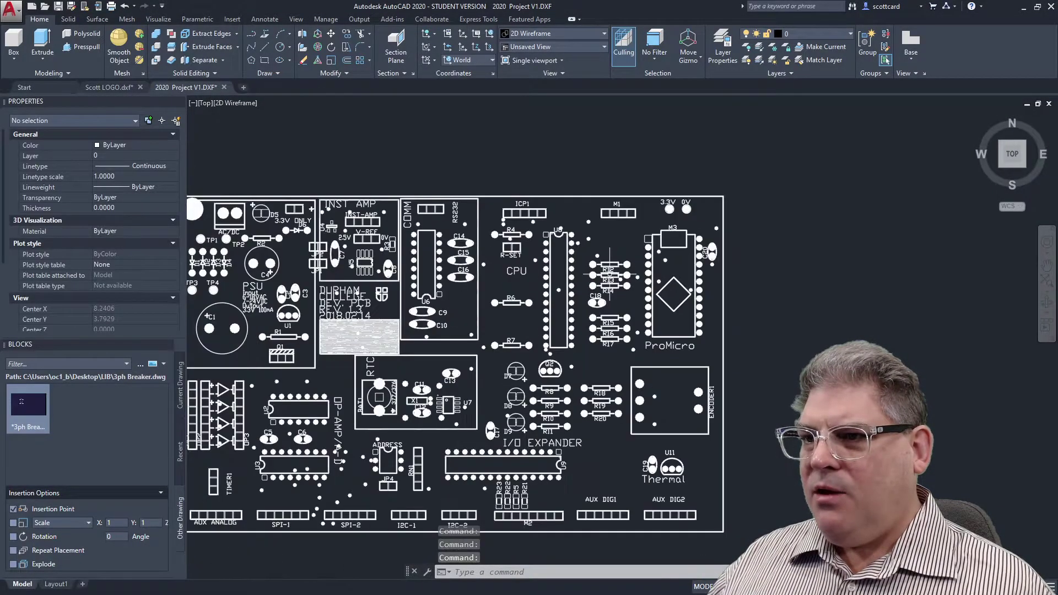
scroll(559, 268, down, 1)
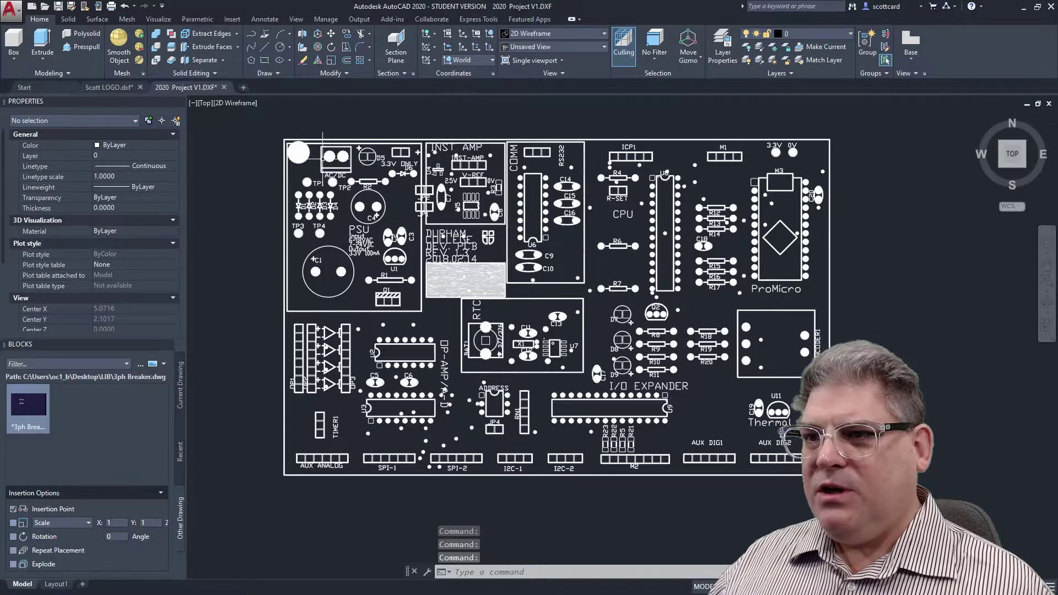
scroll(325, 157, up, 2)
scroll(325, 157, down, 1)
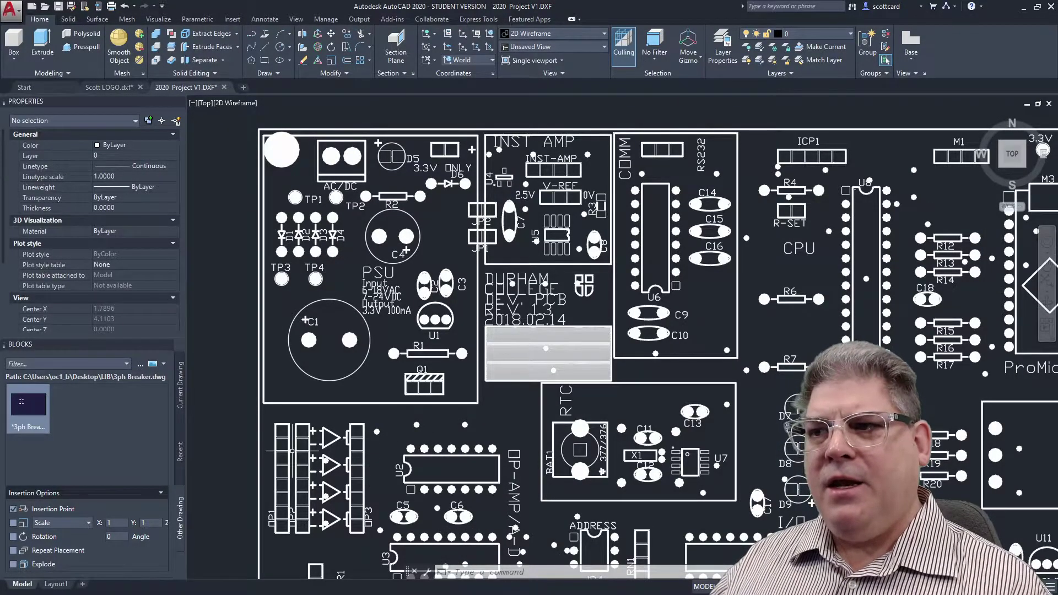
scroll(285, 273, down, 1)
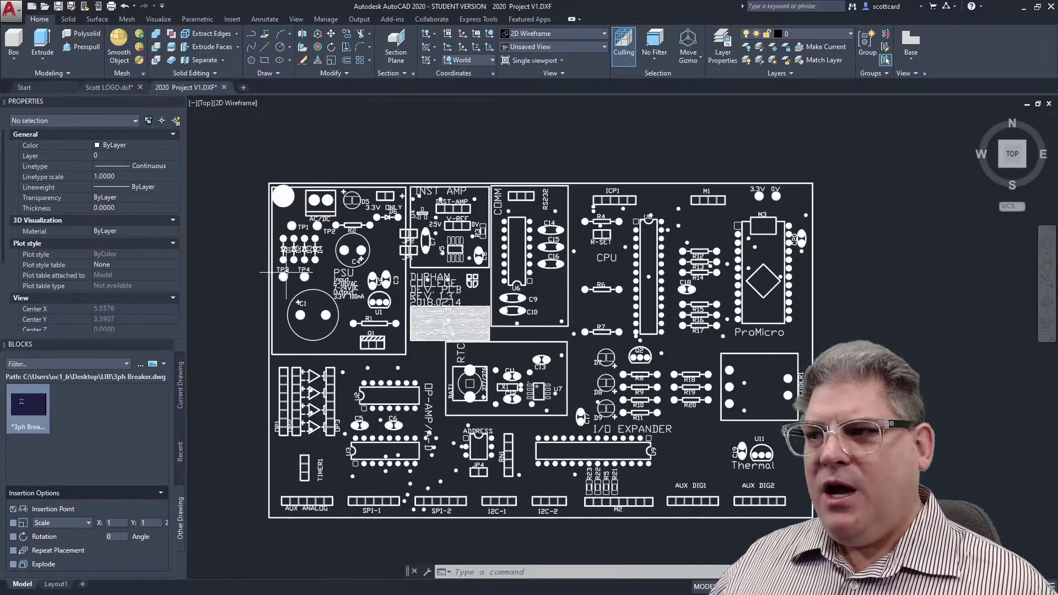